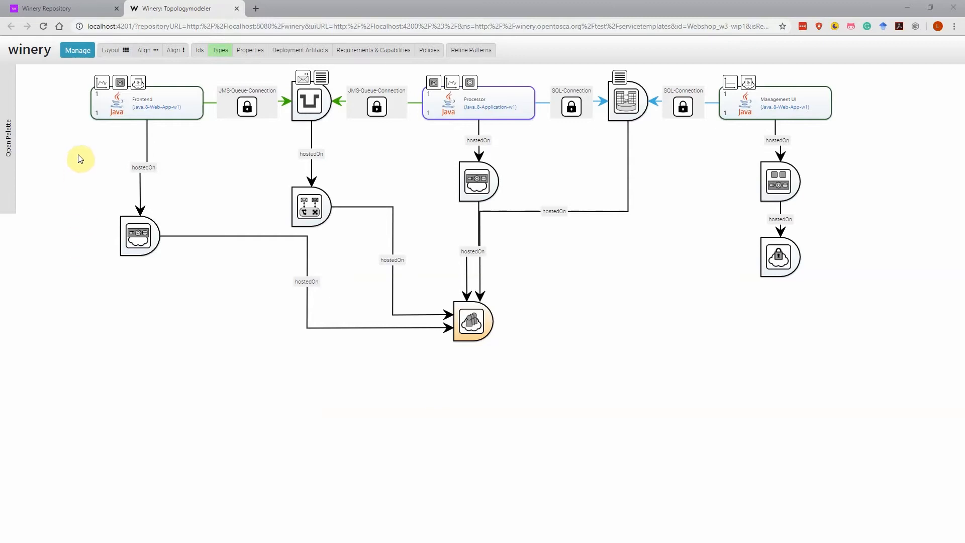
# Step: Rearrange the Frontend node, its hosting pattern, the message queue pattern and the public cloud pattern to spread out the topology
pyautogui.moveTo(115, 110); pyautogui.dragTo(109, 110)
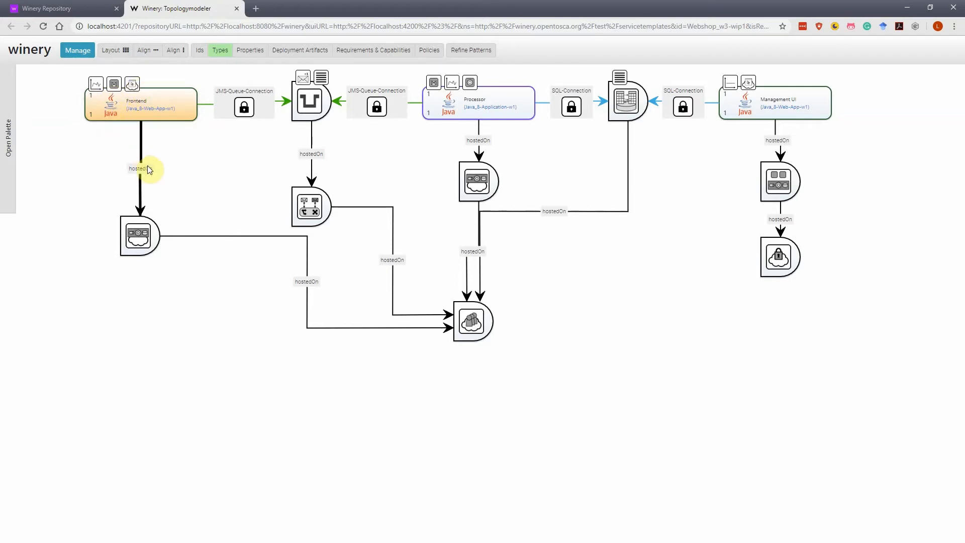
pyautogui.moveTo(139, 235); pyautogui.dragTo(140, 219)
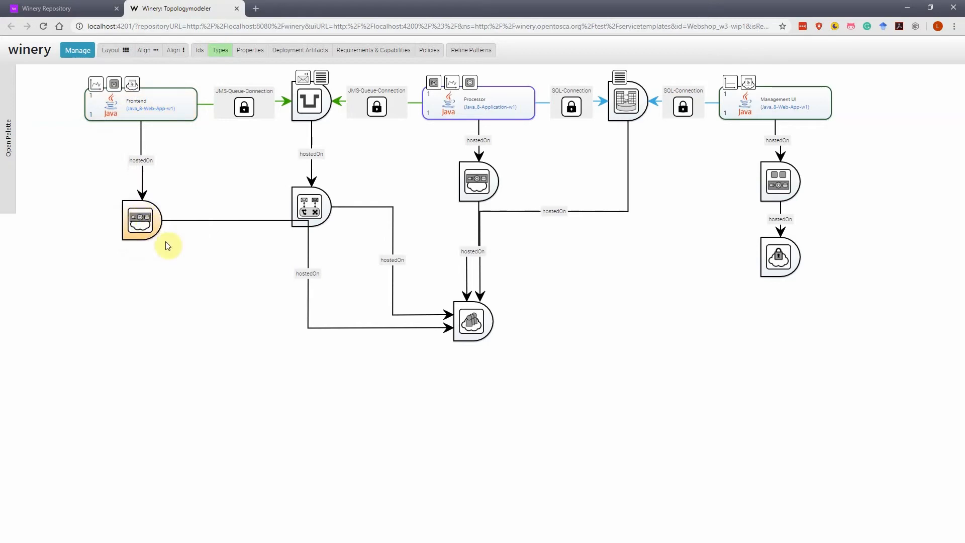
pyautogui.moveTo(470, 333); pyautogui.dragTo(454, 343)
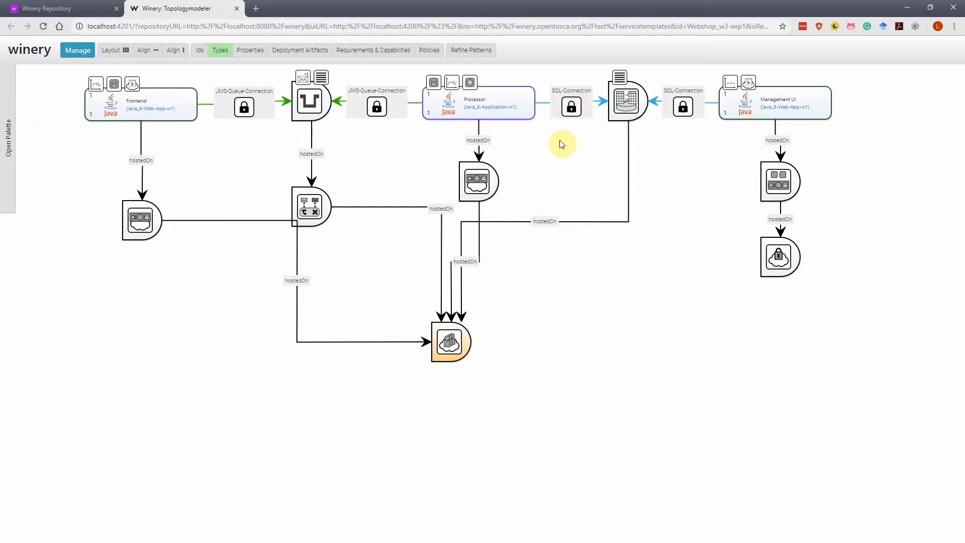
pyautogui.moveTo(316, 120)
pyautogui.mouseDown()
pyautogui.moveTo(311, 146)
pyautogui.moveTo(312, 132)
pyautogui.mouseUp()
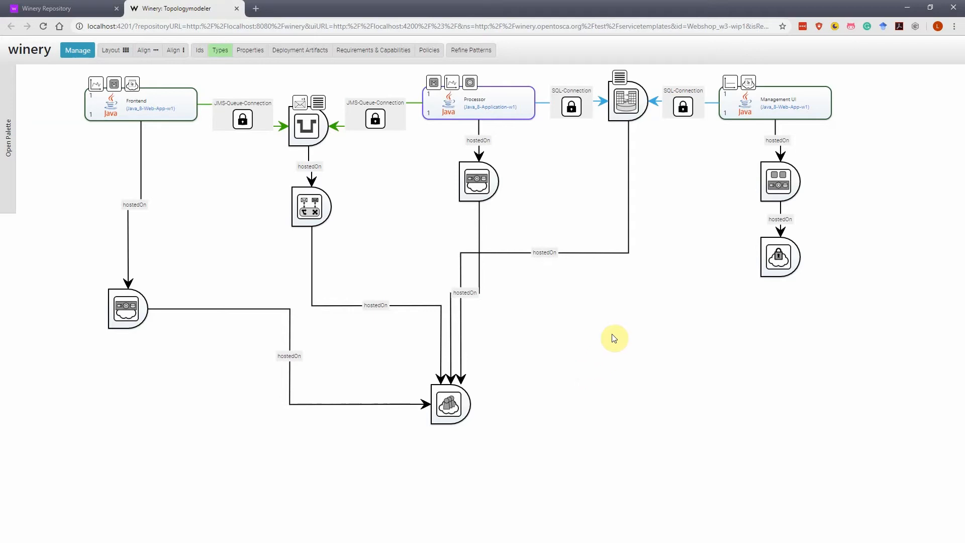
# Step: Start the pattern refinement of the webshop topology and preview which nodes the suggested refinement candidates cover
pyautogui.click(467, 54)
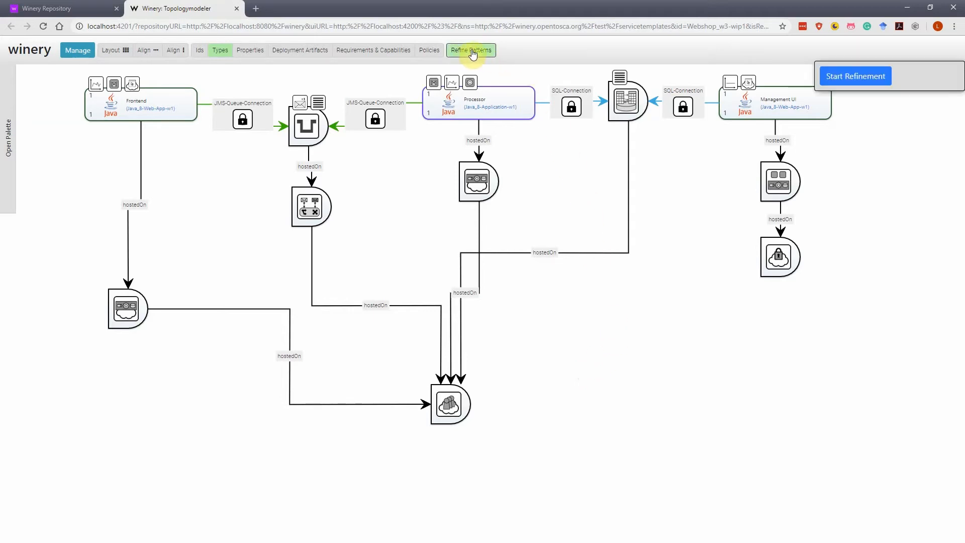
pyautogui.click(835, 80)
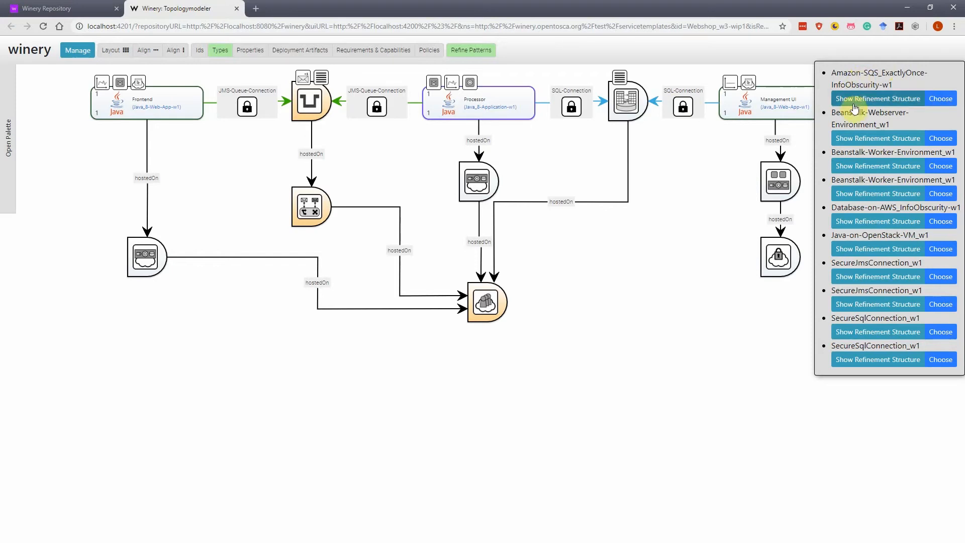
pyautogui.click(854, 103)
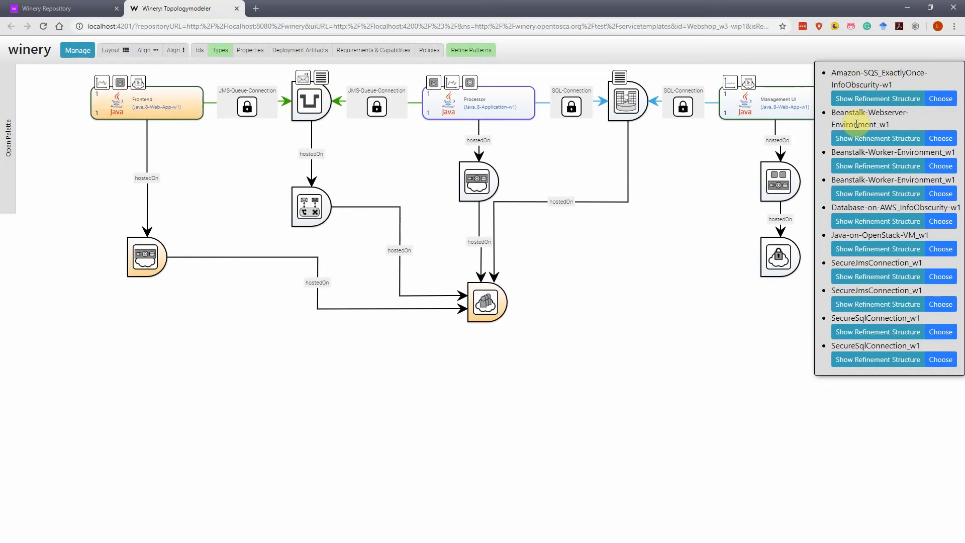
pyautogui.click(859, 170)
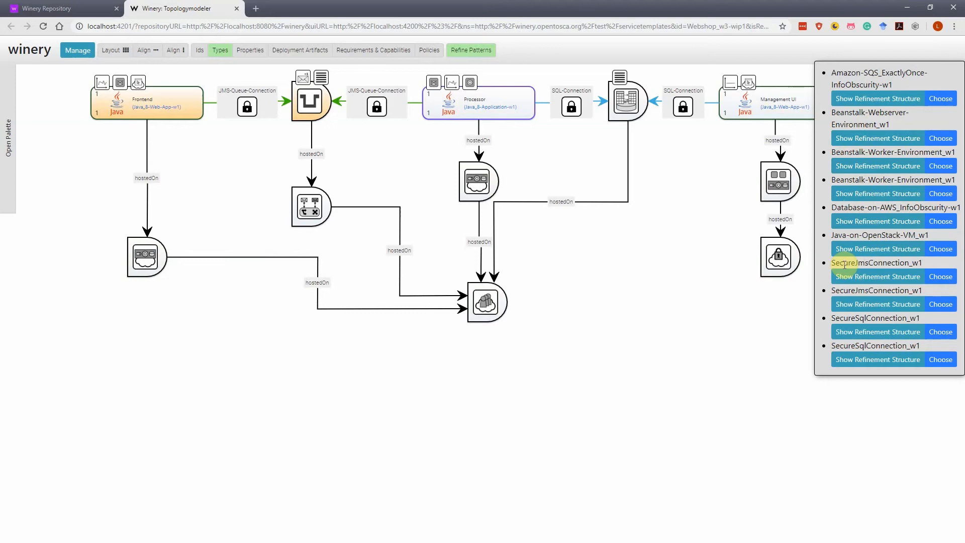
# Step: Inspect the refinement structure of the first SecureJmsConnection_w1 candidate and return to the webshop topology
pyautogui.click(881, 279)
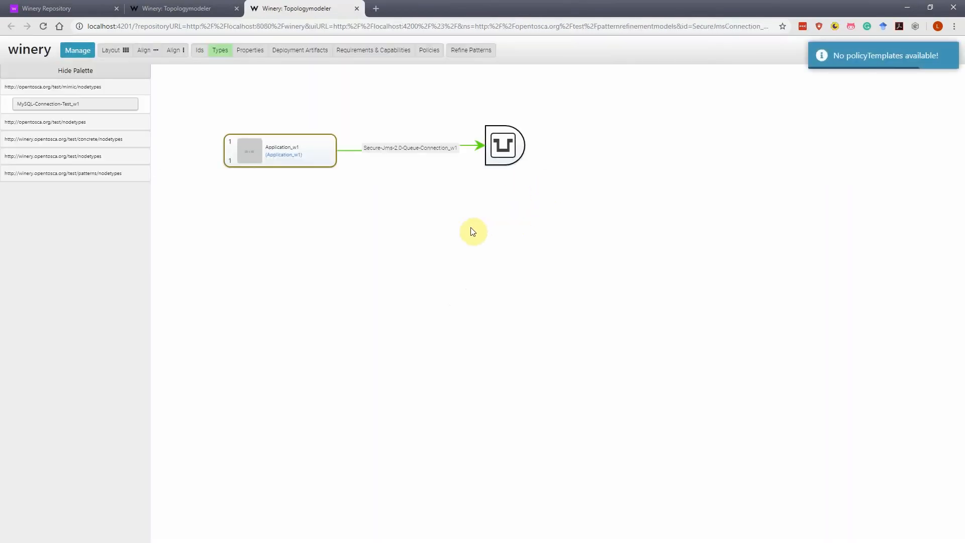
pyautogui.moveTo(251, 158); pyautogui.dragTo(213, 134)
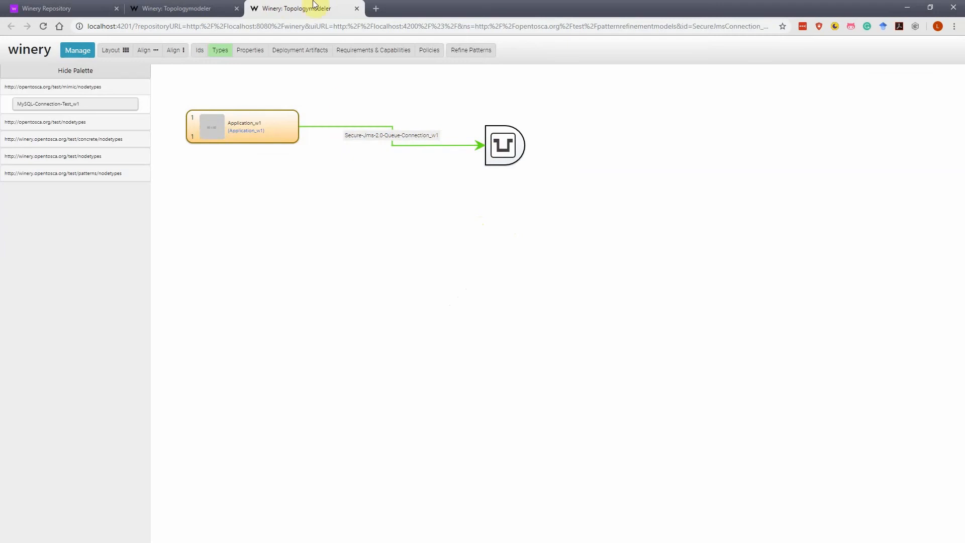
pyautogui.click(357, 8)
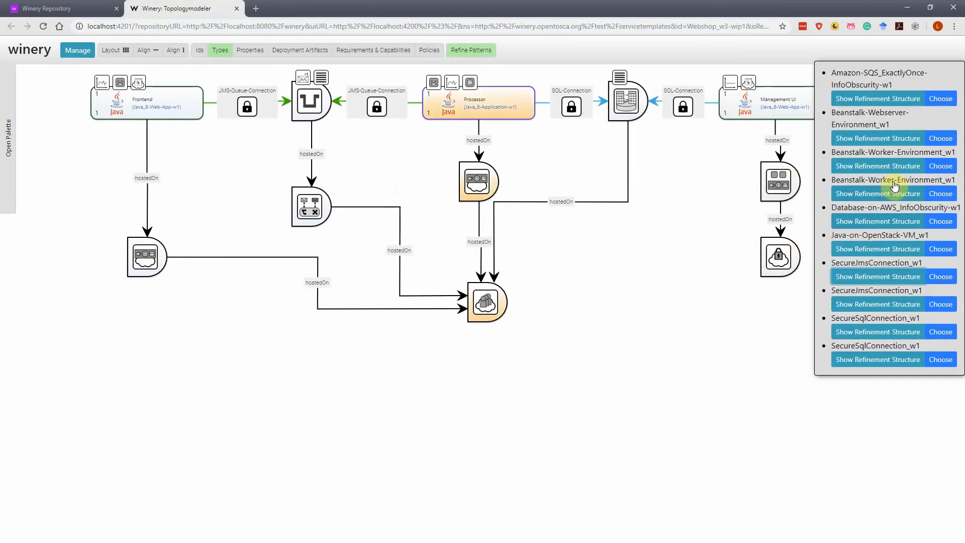
# Step: Apply the second Beanstalk-Worker-Environment_w1 refinement to the Processor stack and move the Worker PaaS node aside
pyautogui.click(943, 195)
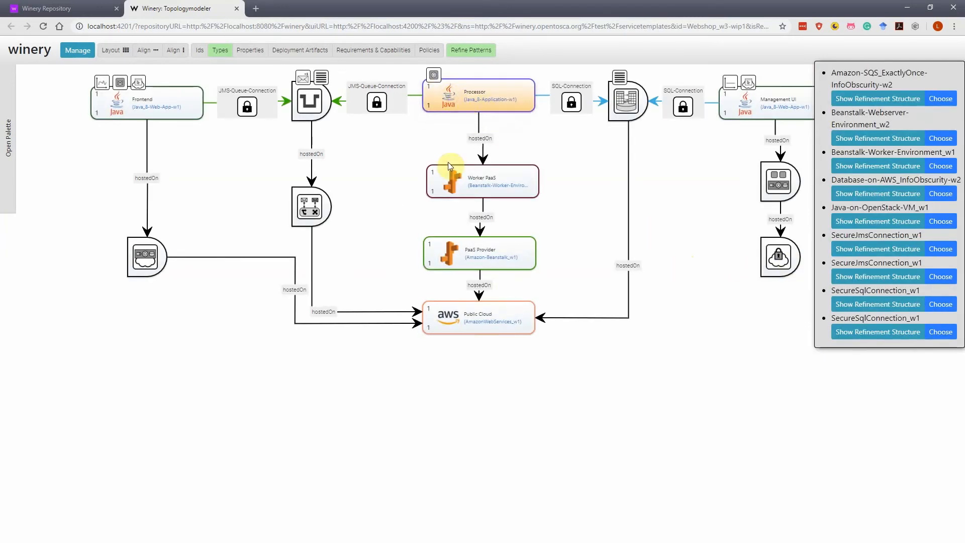
pyautogui.moveTo(444, 187); pyautogui.dragTo(576, 198)
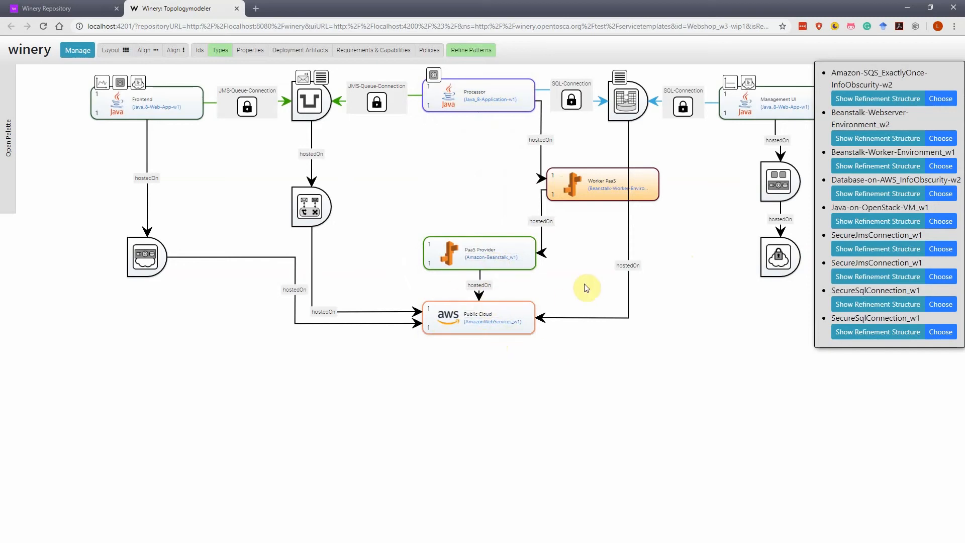
pyautogui.click(462, 162)
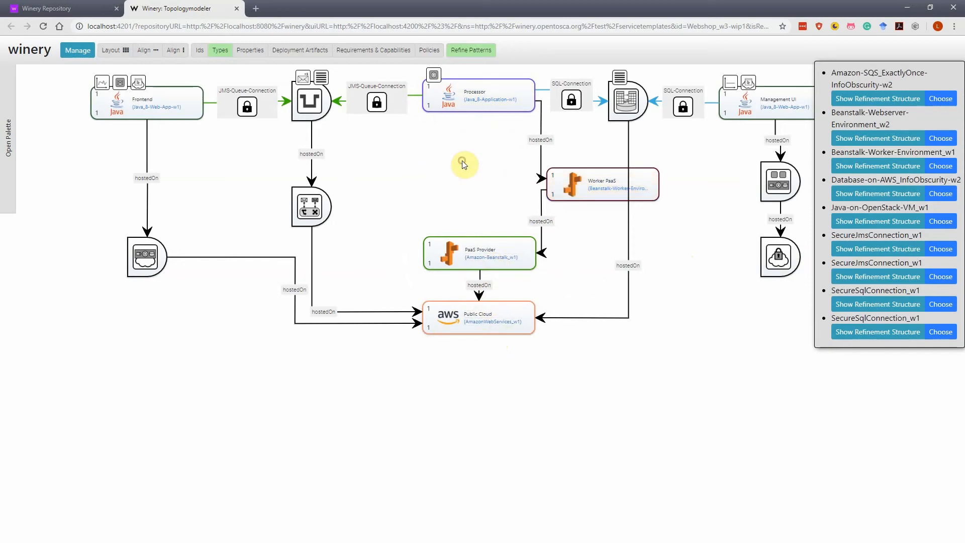
# Step: Examine the scaling properties of the Worker PaaS node, then hide the node properties again
pyautogui.click(452, 88)
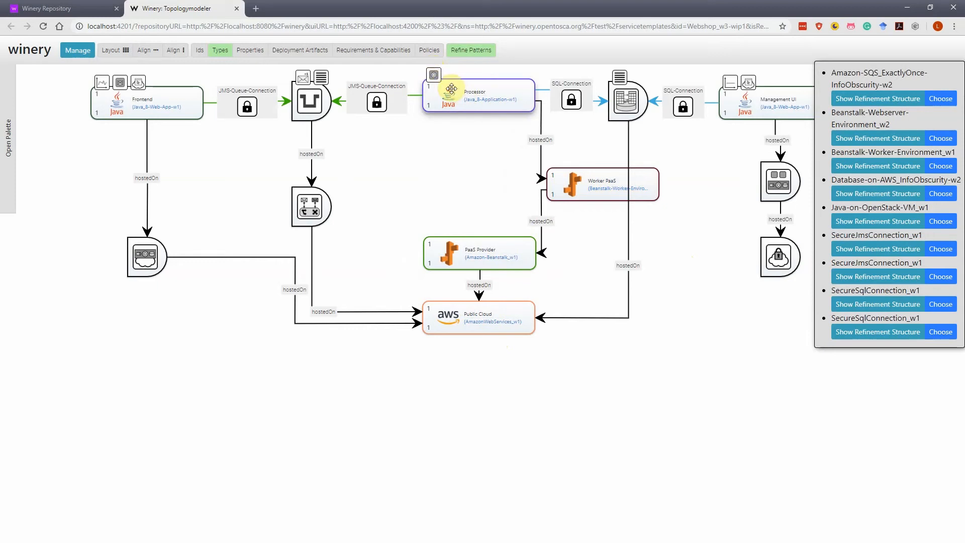
pyautogui.click(250, 49)
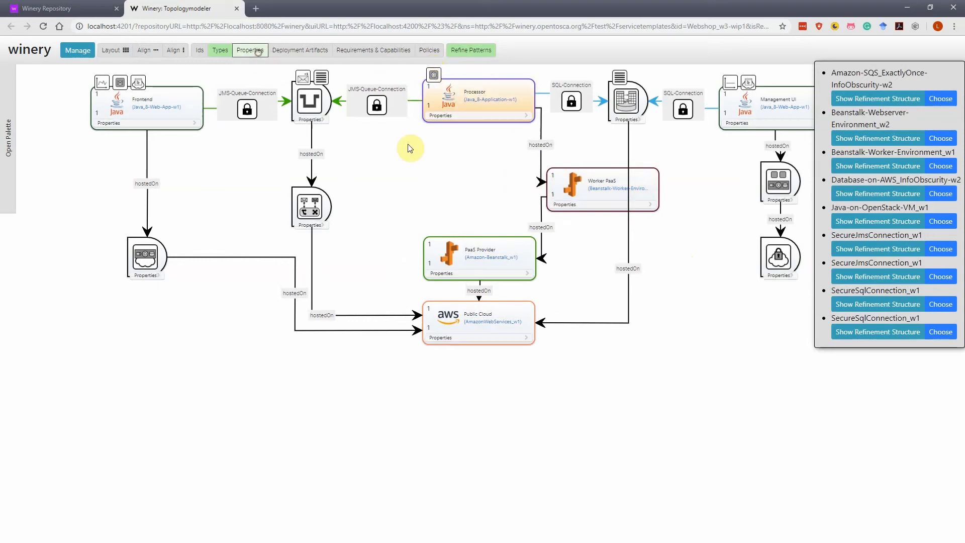
pyautogui.click(566, 210)
pyautogui.moveTo(582, 244); pyautogui.dragTo(608, 243)
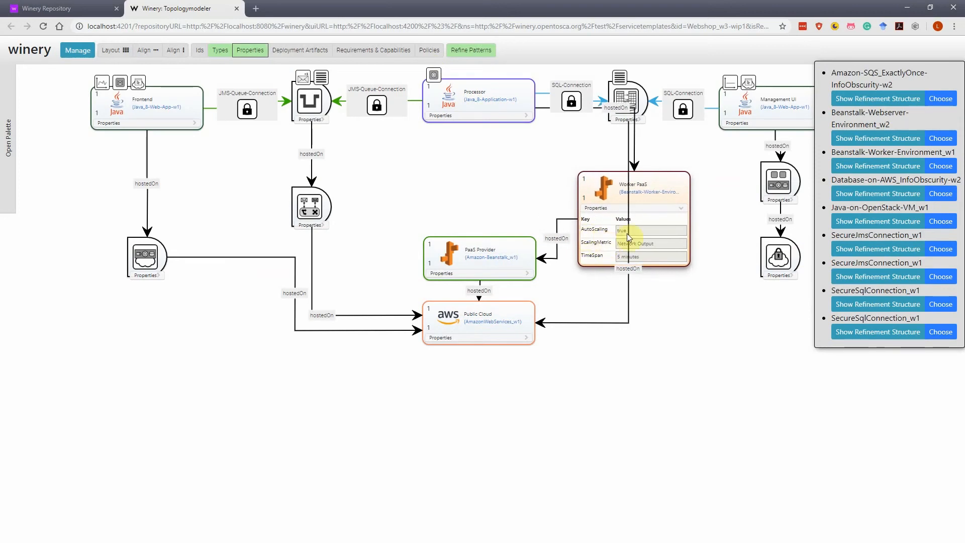
pyautogui.moveTo(660, 217); pyautogui.dragTo(636, 209)
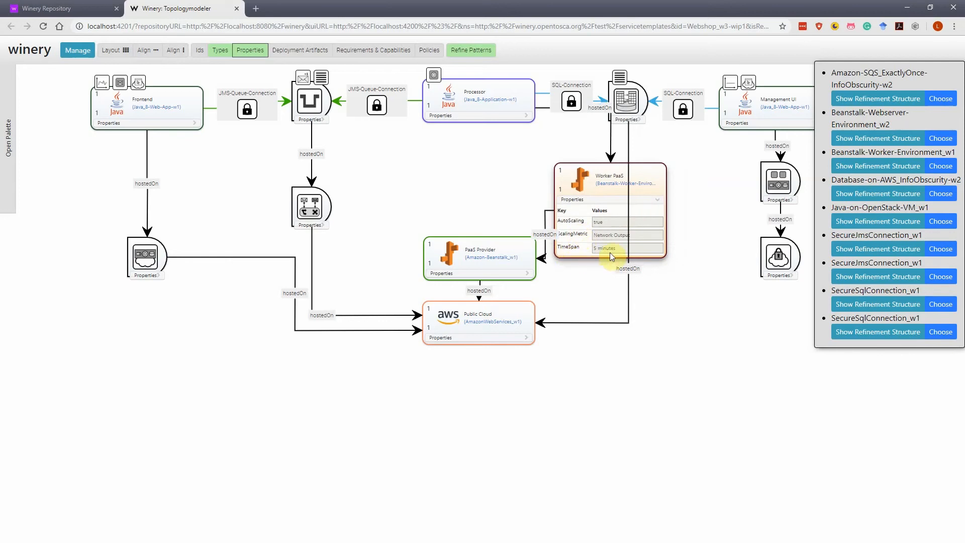
pyautogui.click(247, 55)
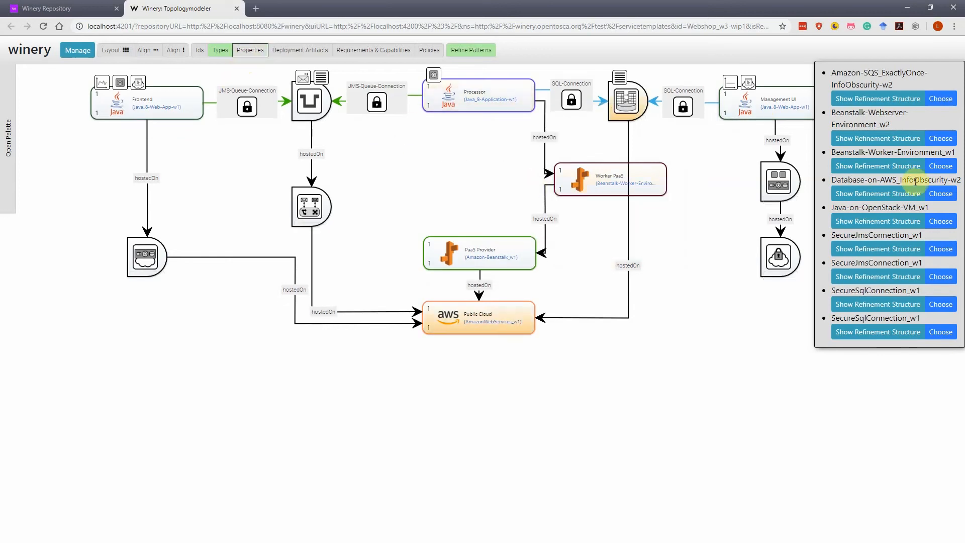
# Step: Apply the Database-on-AWS_InfoObscurity-w2 and Beanstalk-Webserver-Environment_w2 refinements, shifting the Webserver PaaS and Frontend nodes apart
pyautogui.click(941, 195)
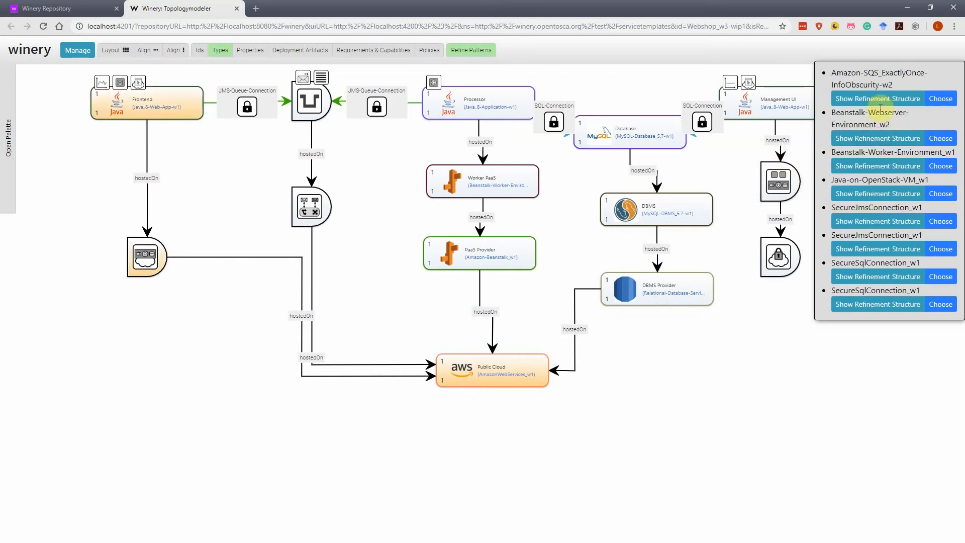
pyautogui.click(942, 139)
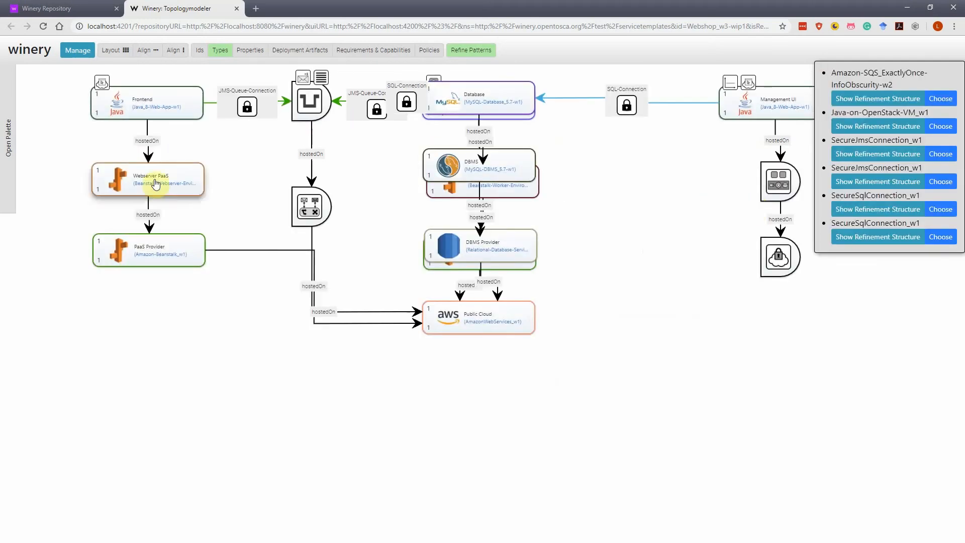
pyautogui.moveTo(121, 174); pyautogui.dragTo(195, 176)
pyautogui.moveTo(128, 90); pyautogui.dragTo(101, 95)
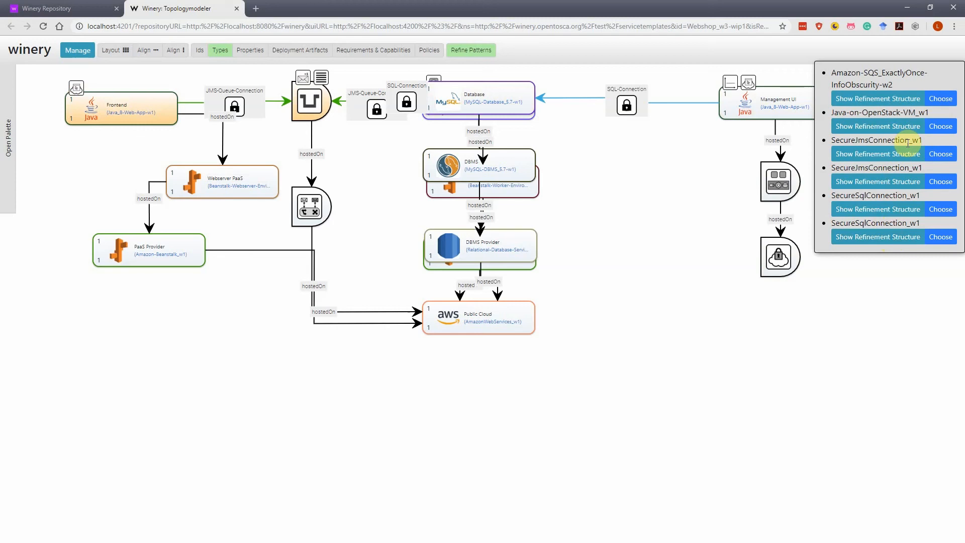
# Step: Apply the SecureJmsConnection_w1 refinement between Frontend and the queue, and move both nodes to expose the refined connection
pyautogui.click(942, 154)
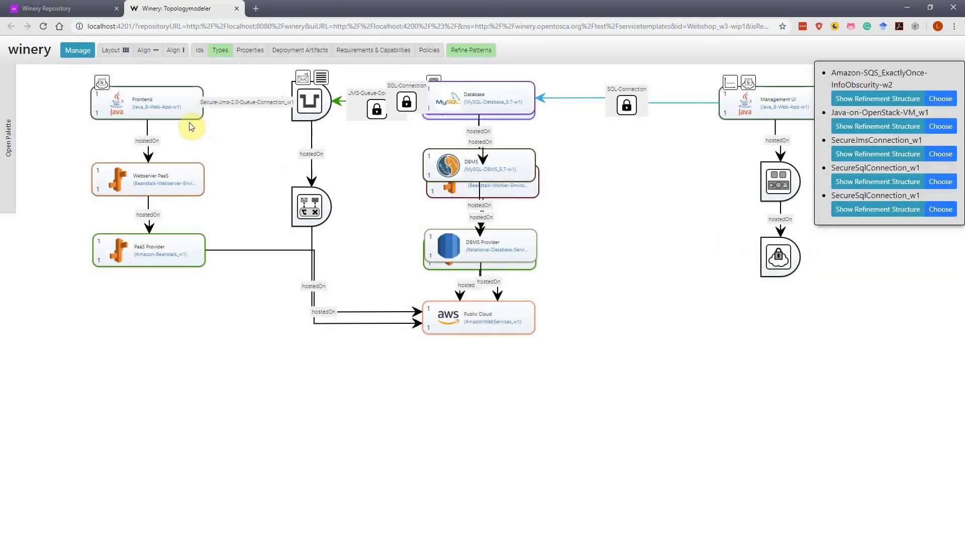
pyautogui.moveTo(196, 111); pyautogui.dragTo(144, 110)
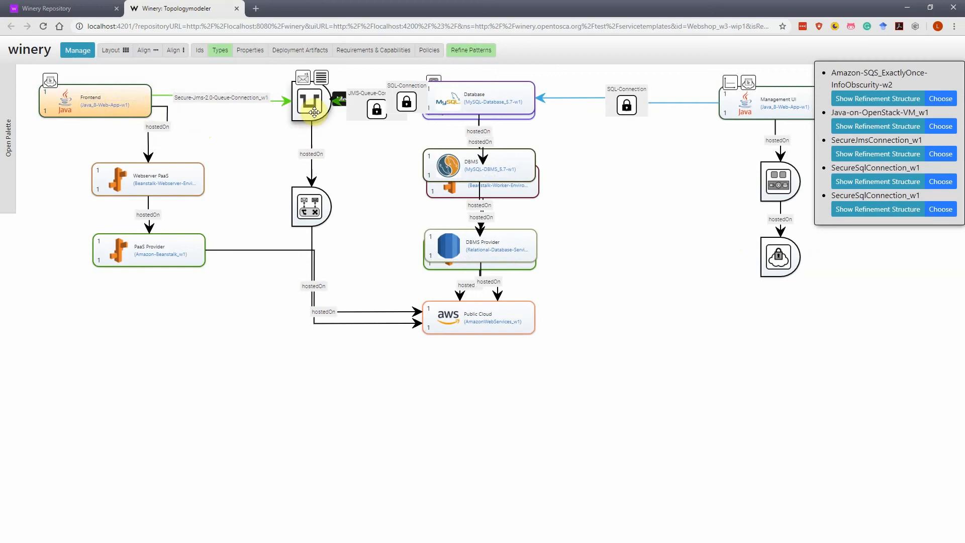
pyautogui.moveTo(315, 111); pyautogui.dragTo(329, 127)
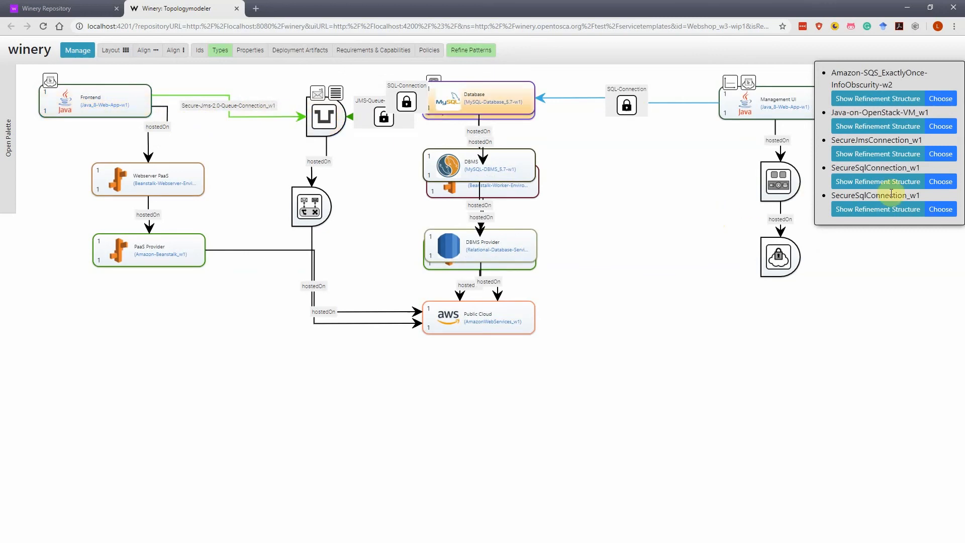
# Step: Apply the remaining refinements in turn: SecureSqlConnection_w1, Amazon-SQS_ExactlyOnce-InfoObscurity-w2, Java-on-OpenStack-VM_w1, SecureJmsConnection_w1 and the last SecureSqlConnection_w1
pyautogui.click(942, 184)
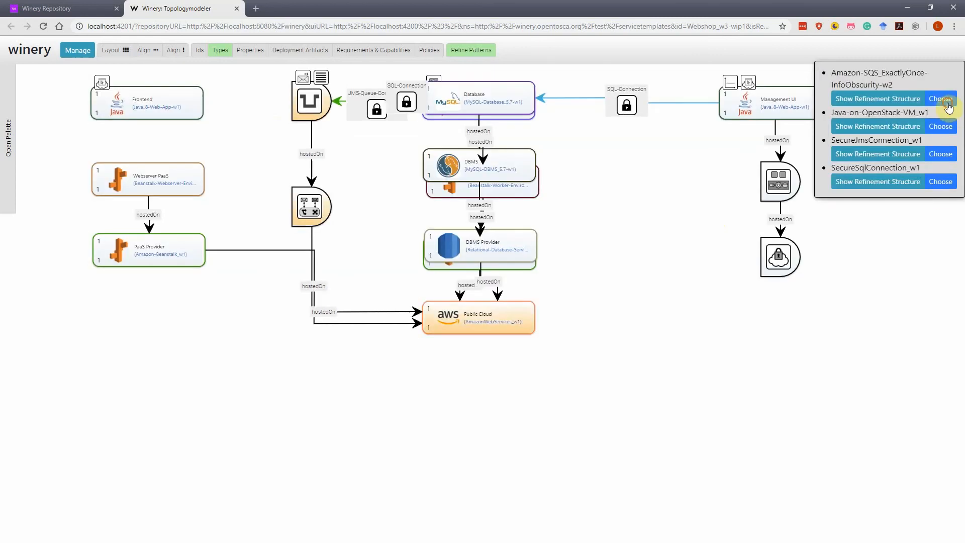
pyautogui.click(941, 129)
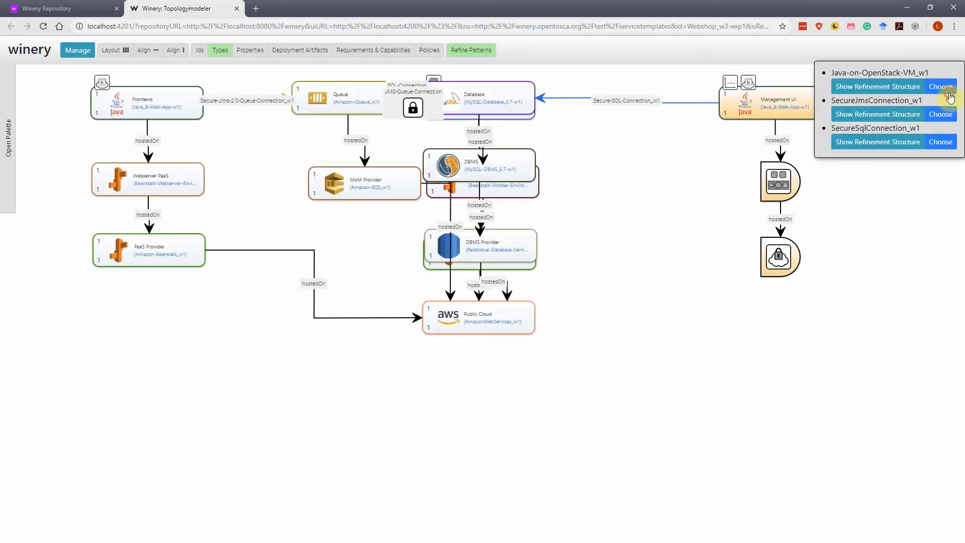
pyautogui.click(947, 91)
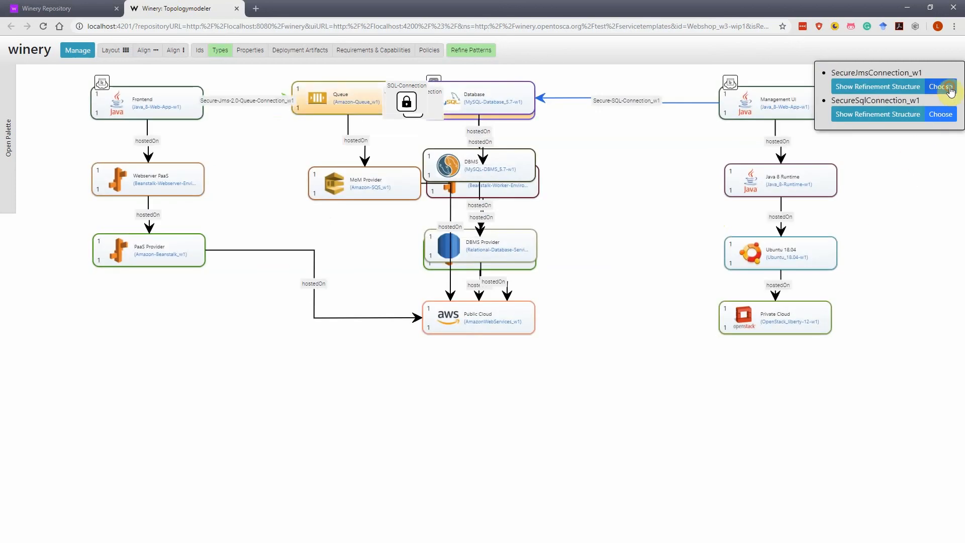
pyautogui.click(942, 86)
pyautogui.click(940, 86)
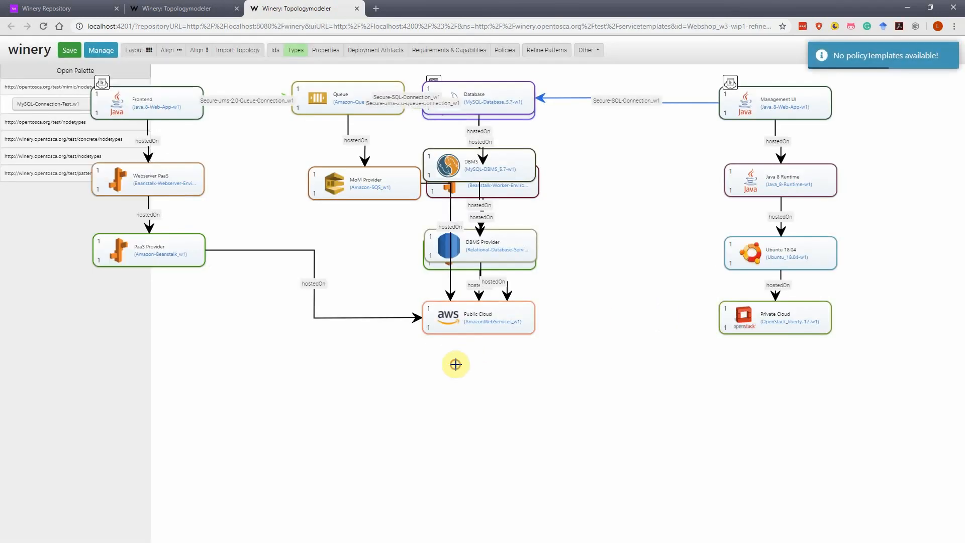
# Step: Separate the overlapping nodes of the refined topology by moving Public Cloud, DBMS, DBMS Provider, Database, MoM Provider and Queue apart
pyautogui.moveTo(425, 324); pyautogui.dragTo(324, 369)
pyautogui.moveTo(449, 166); pyautogui.dragTo(599, 257)
pyautogui.moveTo(451, 252); pyautogui.dragTo(549, 344)
pyautogui.moveTo(453, 98); pyautogui.dragTo(610, 156)
pyautogui.moveTo(333, 182); pyautogui.dragTo(291, 191)
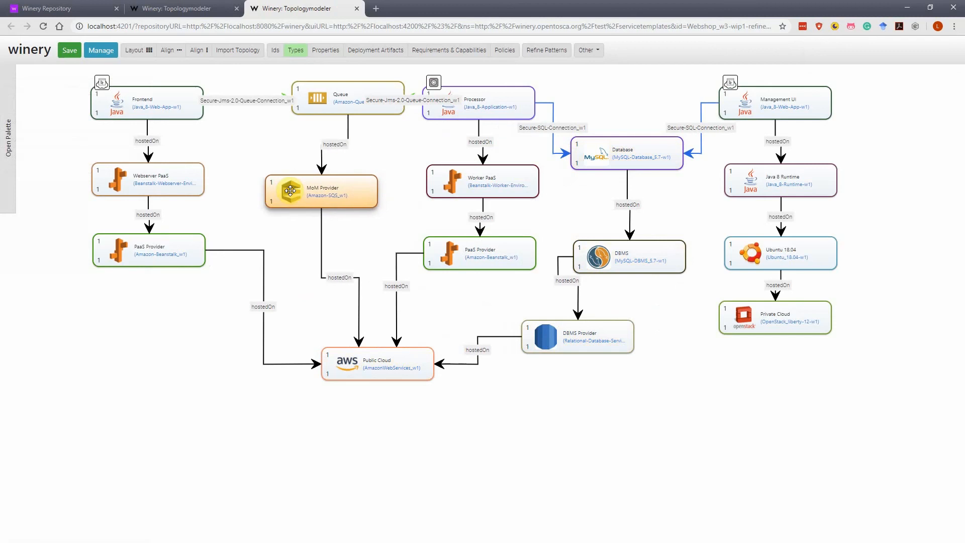
pyautogui.moveTo(317, 99); pyautogui.dragTo(287, 126)
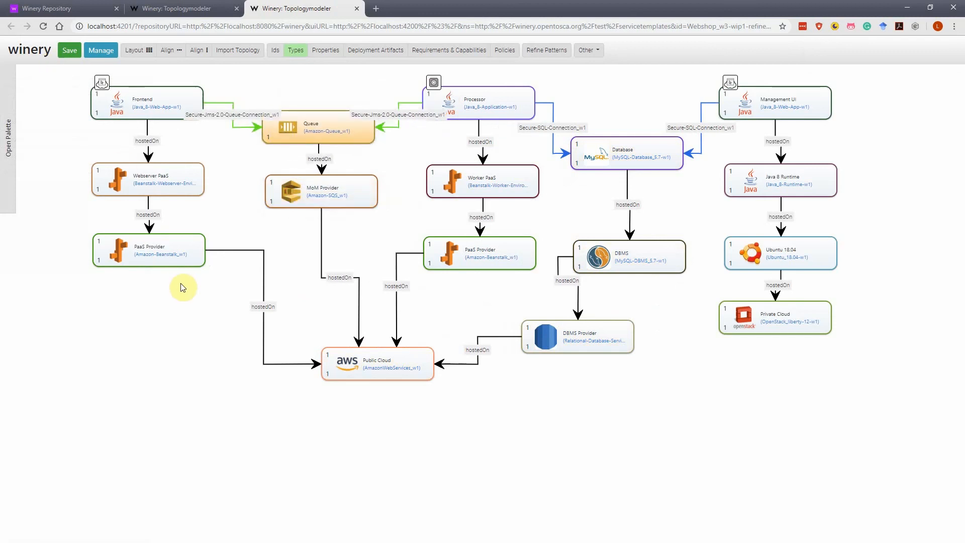
# Step: Move the Frontend, Webserver PaaS and PaaS Provider stack outward, and shift the Processor stack's PaaS Provider slightly
pyautogui.moveTo(233, 302); pyautogui.dragTo(69, 75)
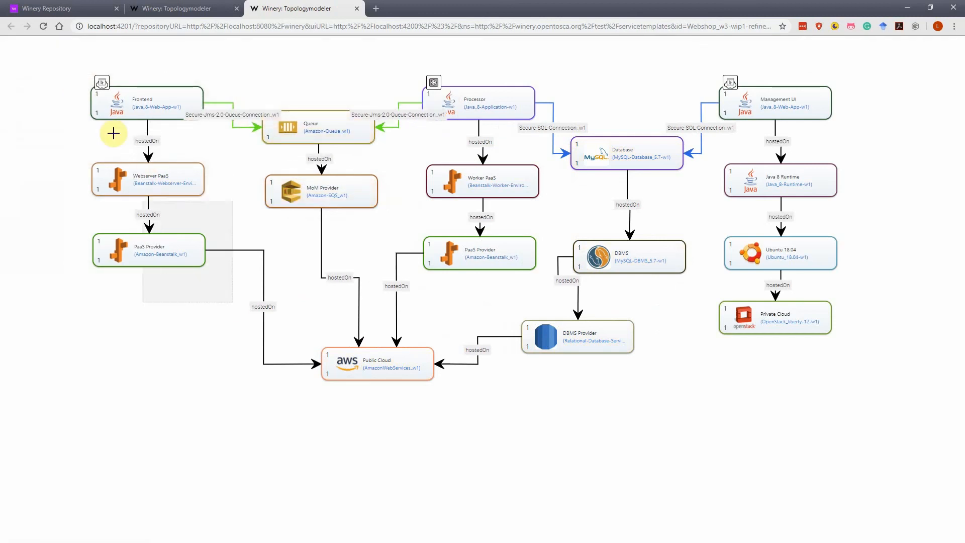
pyautogui.click(62, 61)
pyautogui.moveTo(102, 104); pyautogui.dragTo(52, 124)
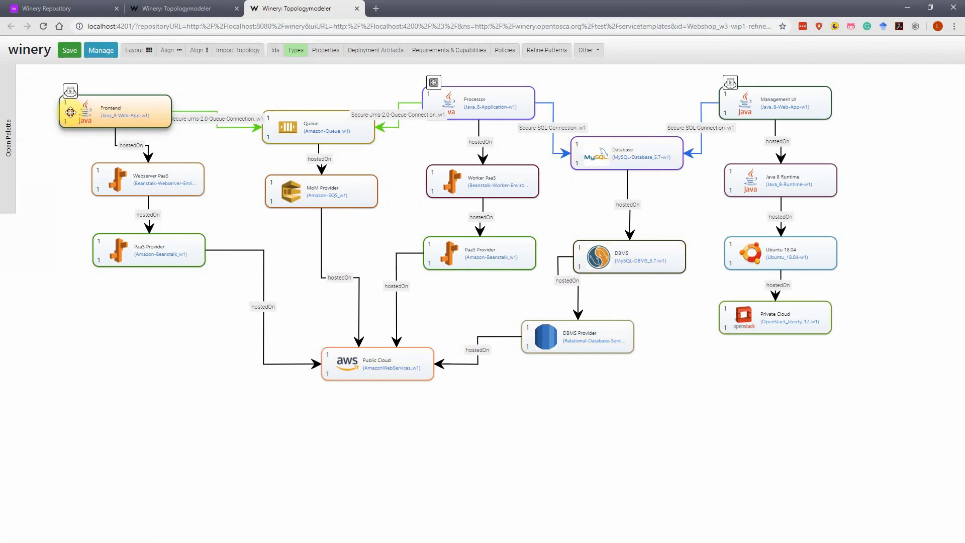
pyautogui.moveTo(112, 179); pyautogui.dragTo(83, 188)
pyautogui.moveTo(112, 251); pyautogui.dragTo(71, 266)
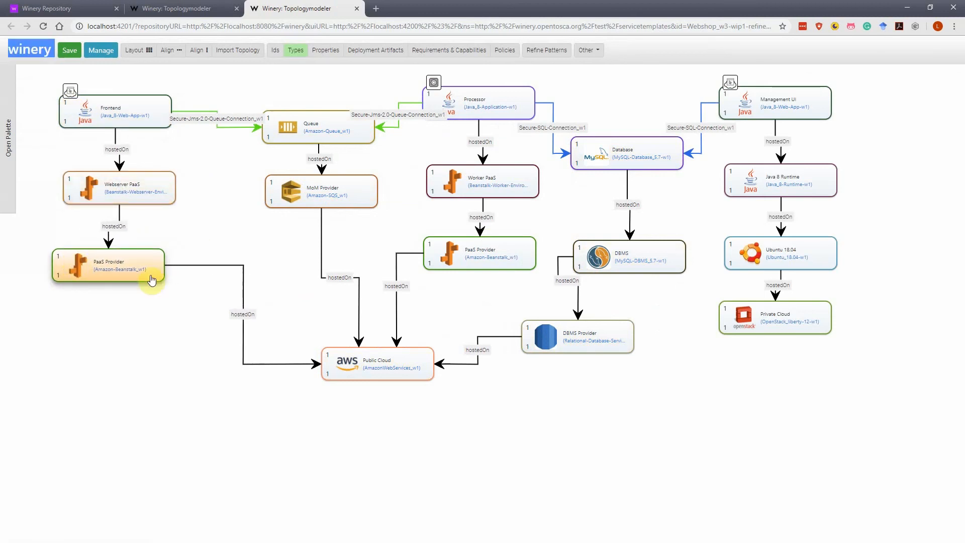
pyautogui.moveTo(447, 244); pyautogui.dragTo(437, 236)
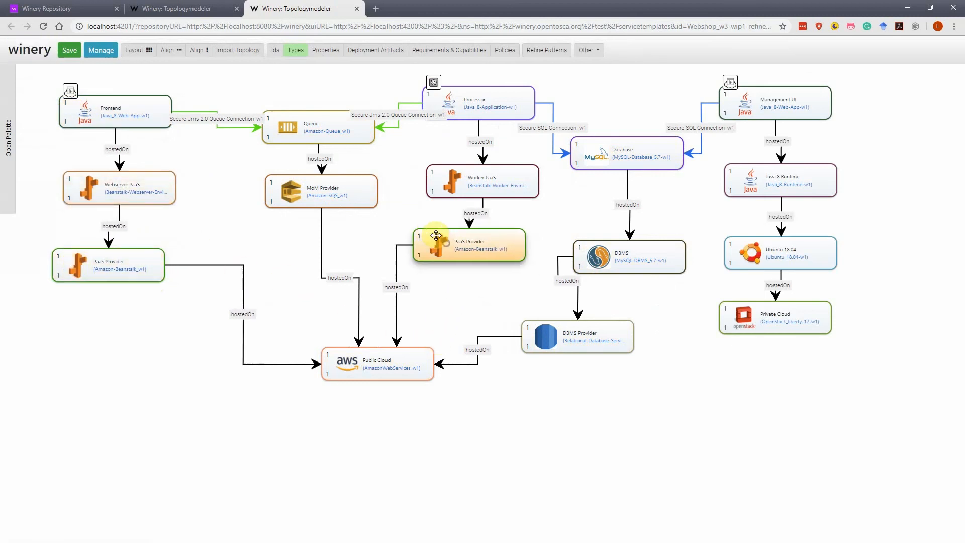
# Step: Show the node properties and set the Account of the Processor stack's PaaS Provider to ust-iaas
pyautogui.click(322, 48)
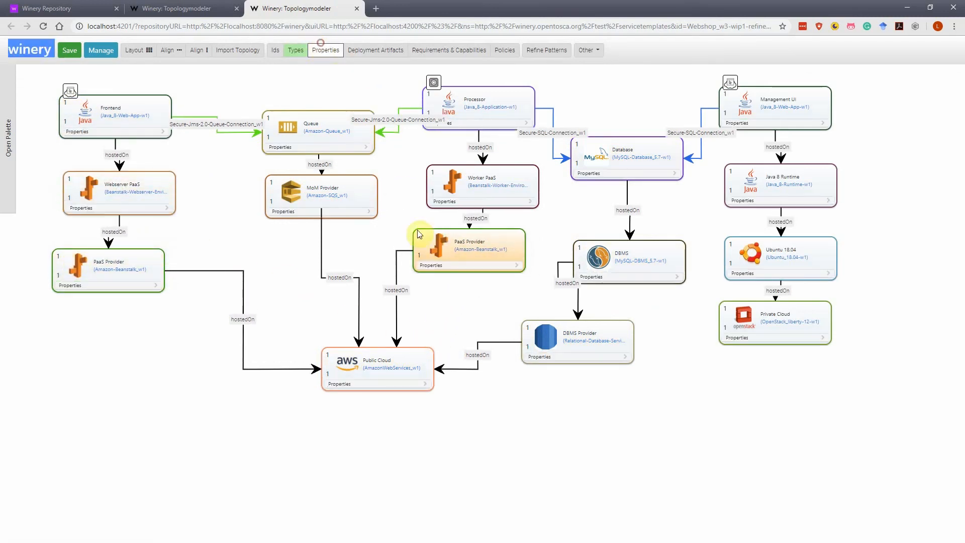
pyautogui.click(431, 264)
pyautogui.click(470, 289)
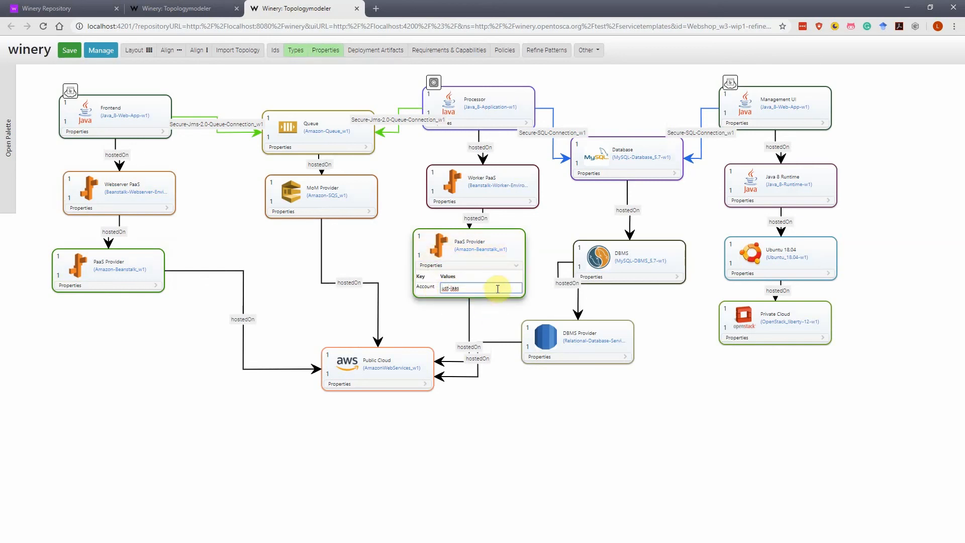
# Step: Expand the DBMS Provider's properties and set its Account to ust-iaas
pyautogui.click(566, 359)
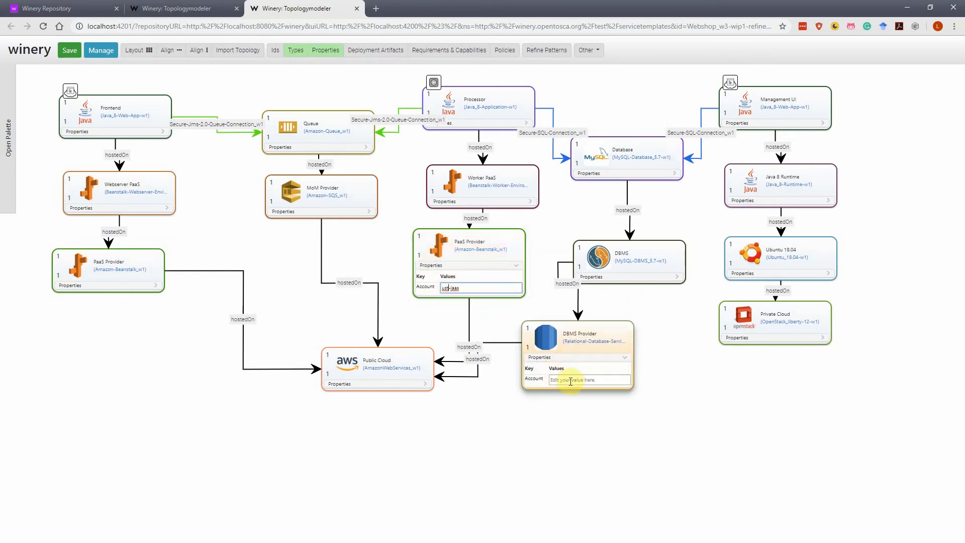
pyautogui.click(570, 381)
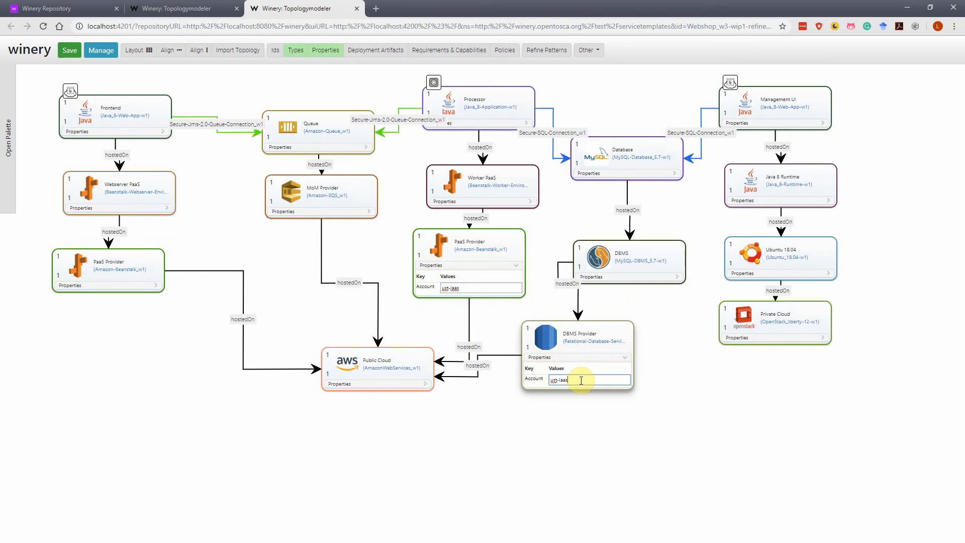
pyautogui.click(583, 416)
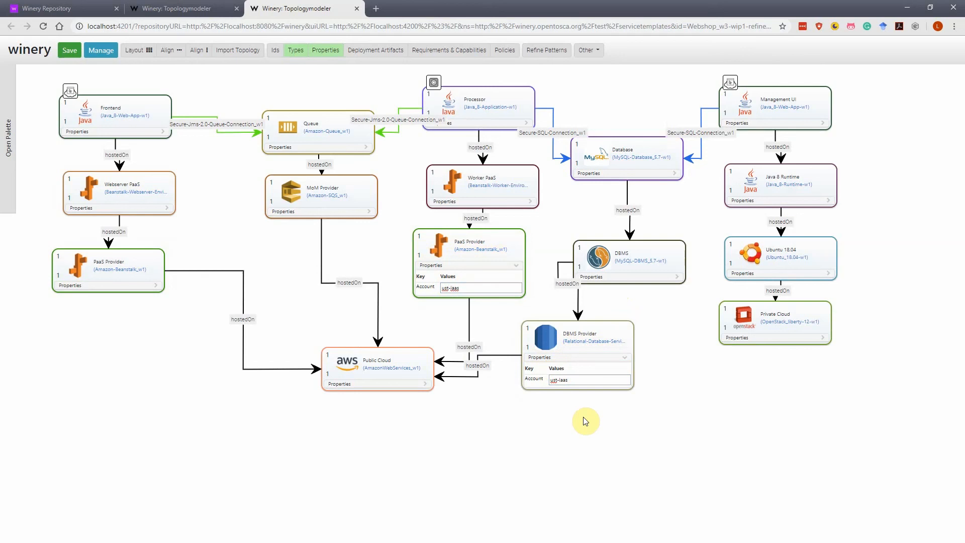